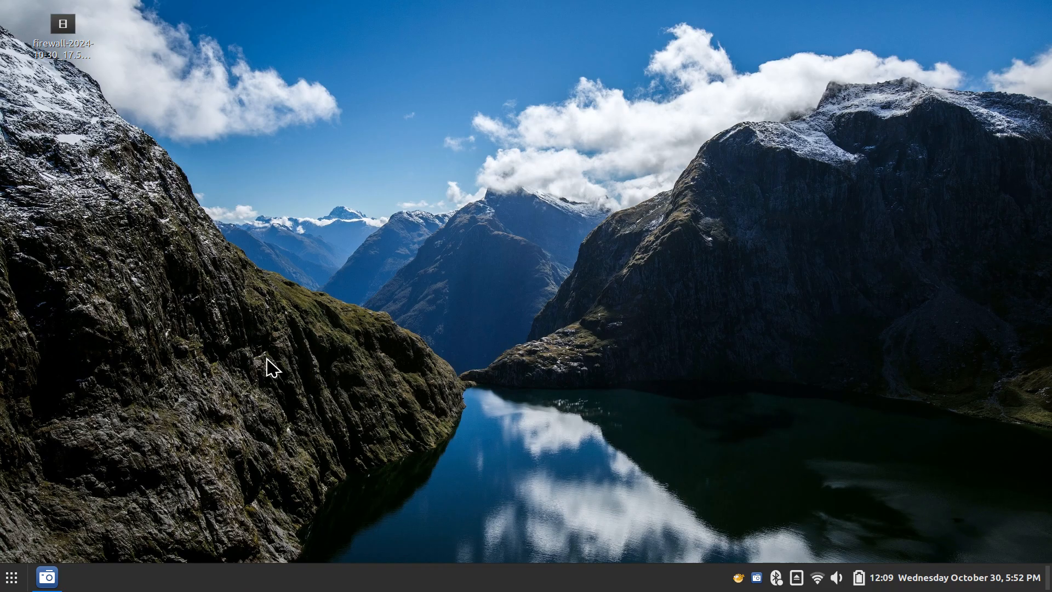
- Launch the Firewall Configuration application and authenticate with the account password
{"action": "left_click", "coordinate": [6, 585]}
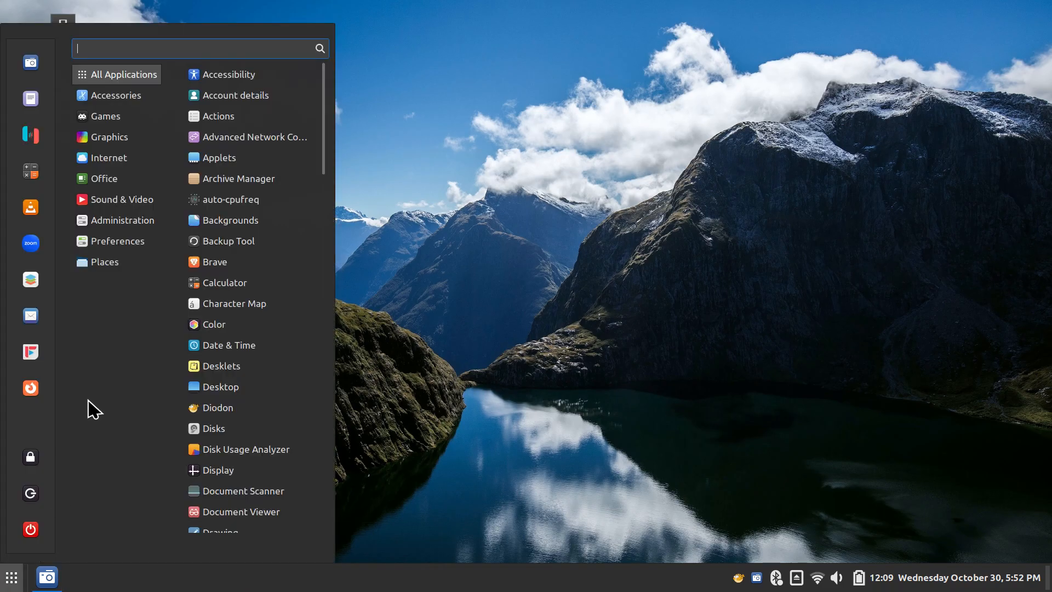
{"action": "left_click", "coordinate": [340, 419]}
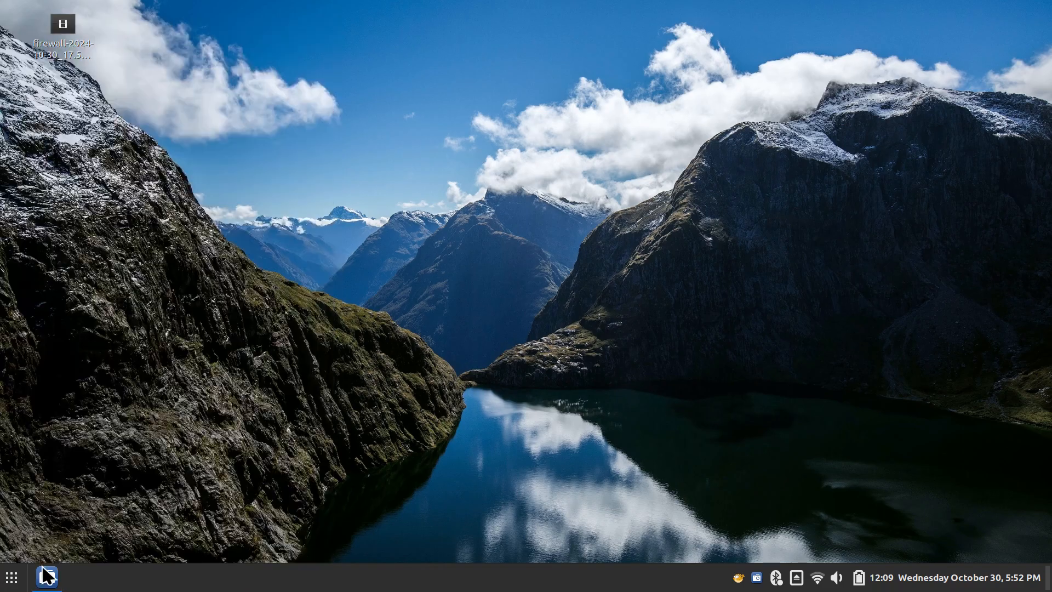
{"action": "left_click", "coordinate": [1, 584]}
{"action": "mouse_move", "coordinate": [125, 245]}
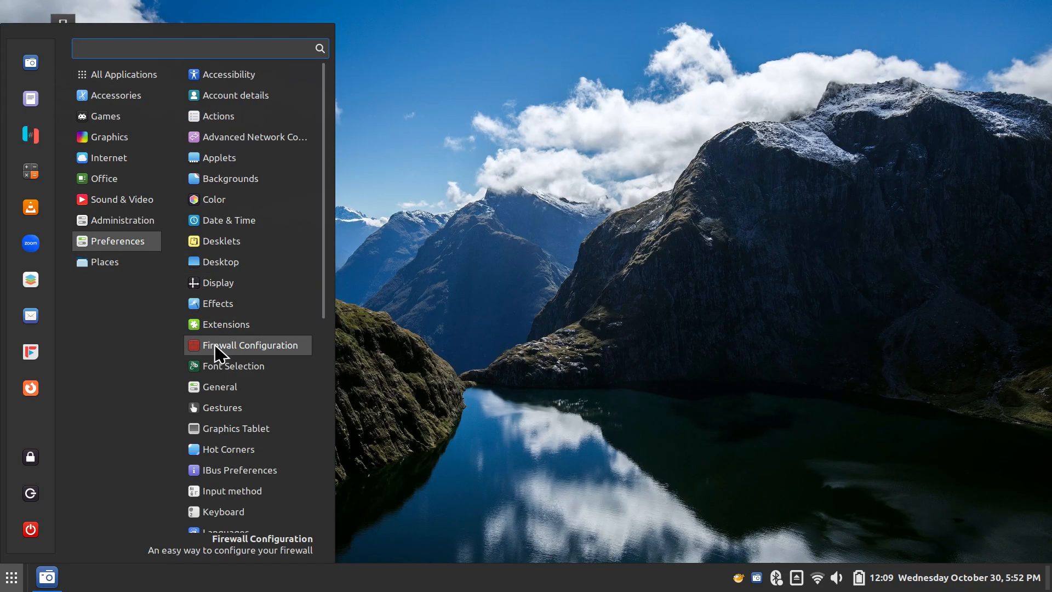
{"action": "left_click", "coordinate": [256, 350]}
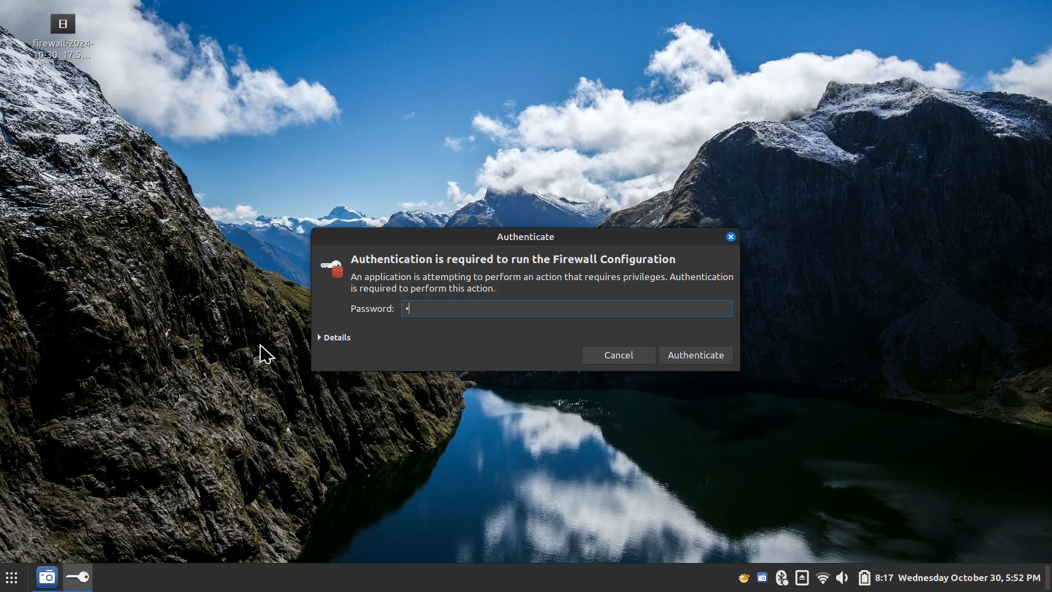
{"action": "key", "text": "Return"}
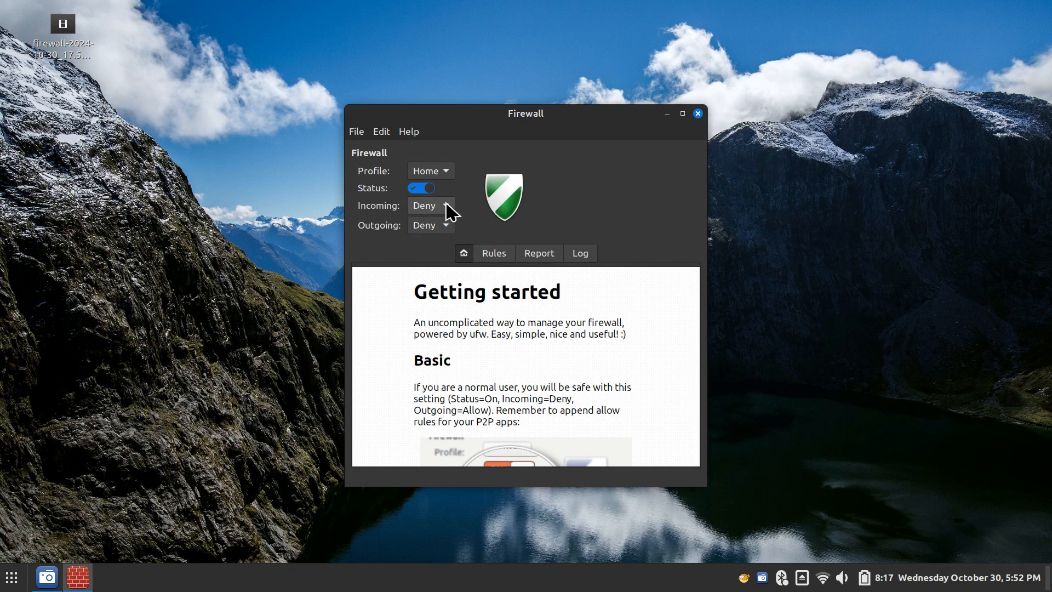
- View the firewall application's version information and close it
{"action": "left_click", "coordinate": [407, 133]}
{"action": "left_click", "coordinate": [408, 148]}
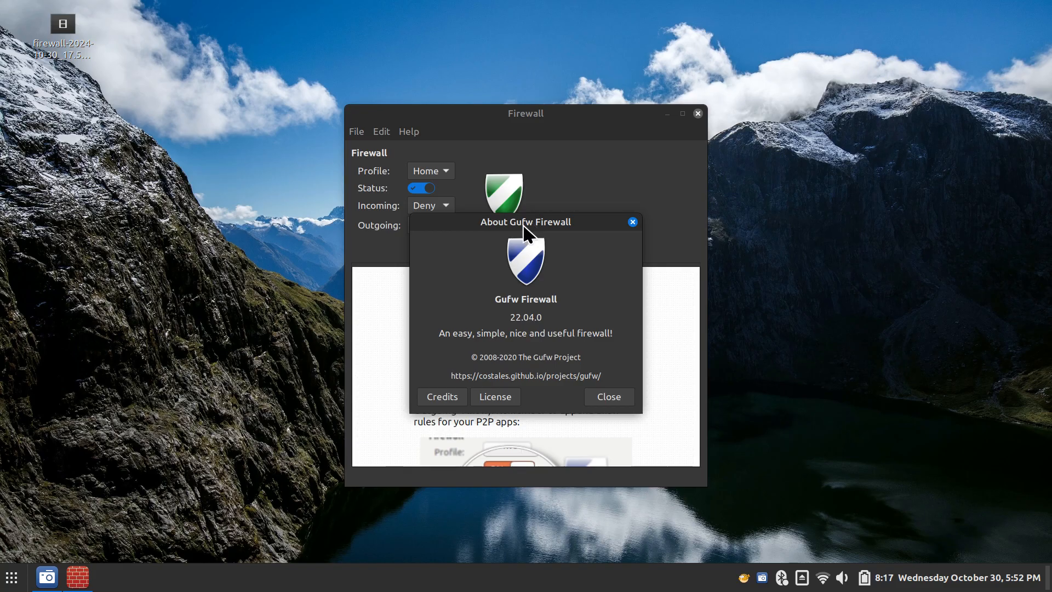
{"action": "left_click", "coordinate": [609, 396]}
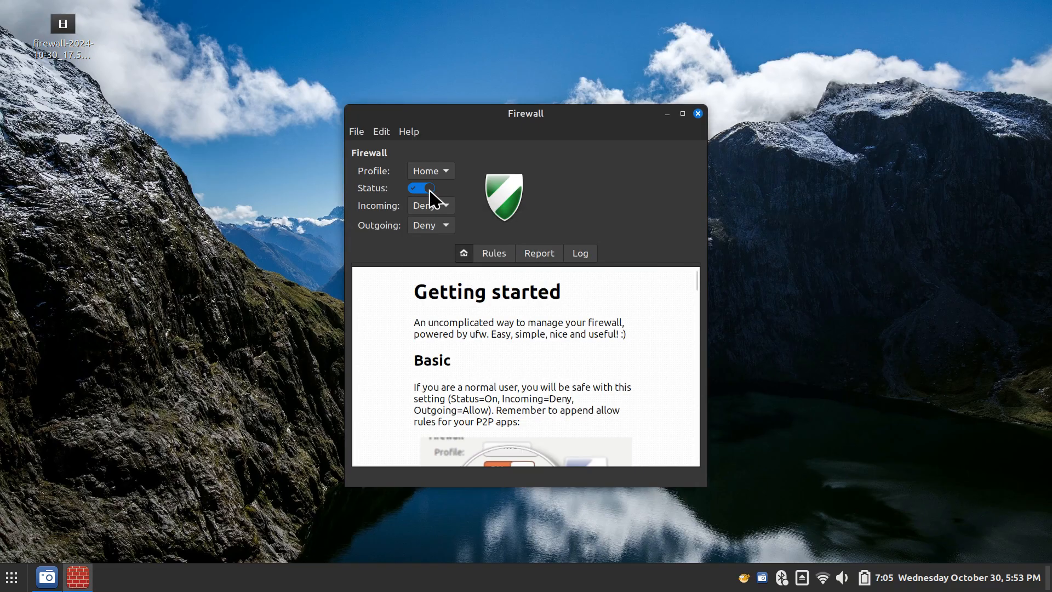
- Show the firewall's rule list and check the VPN connections offered by the system's network applet
{"action": "left_click", "coordinate": [426, 206]}
{"action": "left_click", "coordinate": [487, 256]}
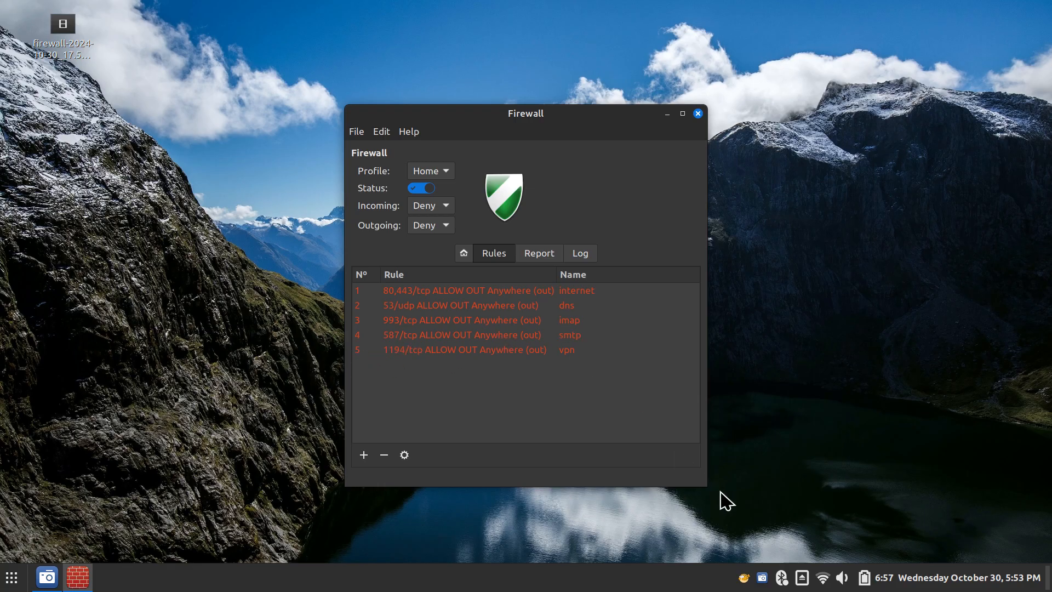
{"action": "left_click", "coordinate": [825, 572]}
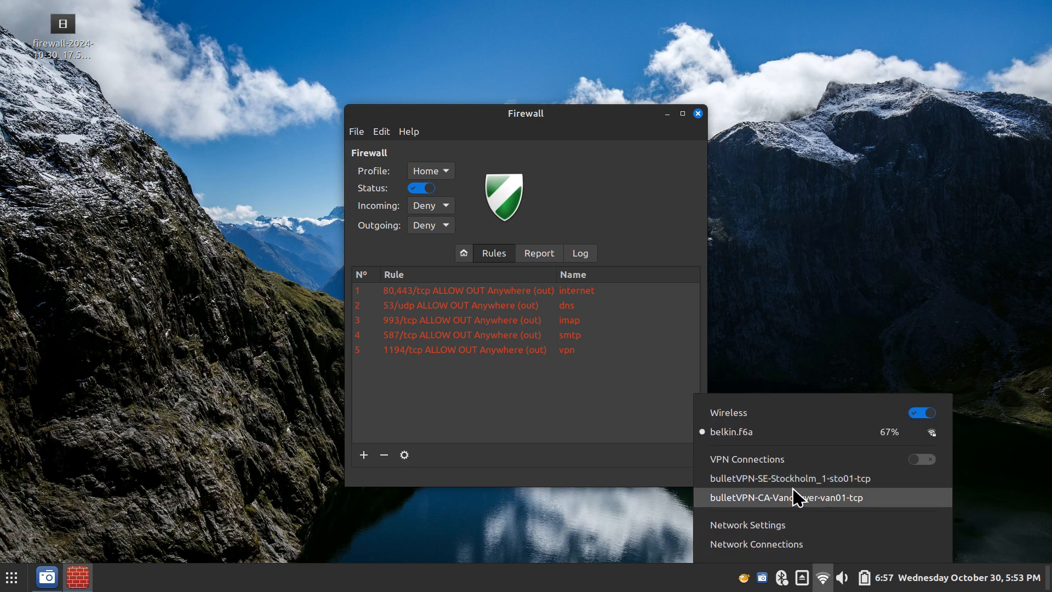
{"action": "left_click", "coordinate": [771, 545]}
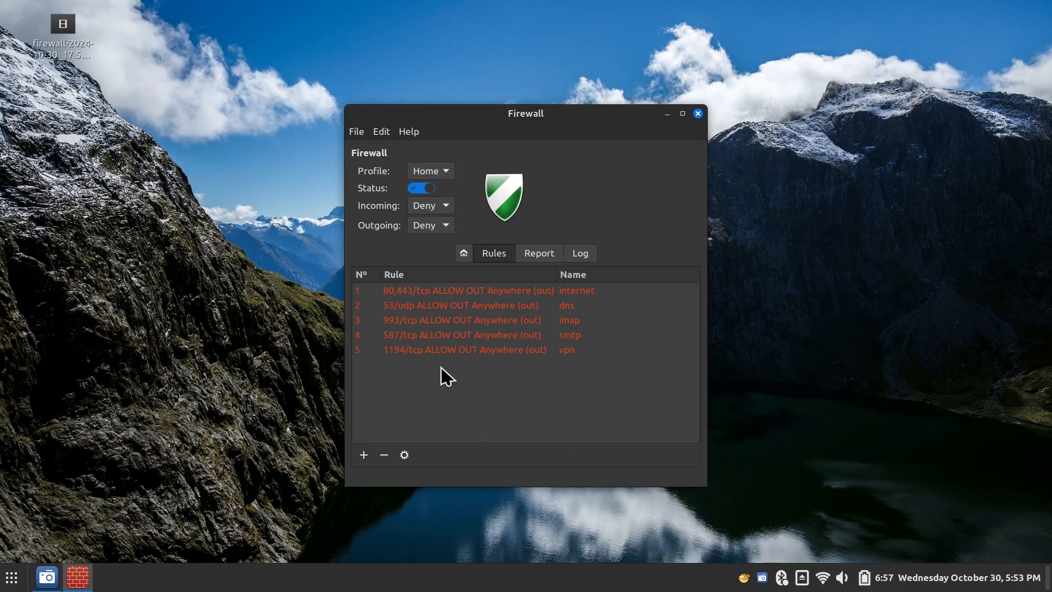
- Review the protocol and destination ports of the internet rule, and cancel the edit
{"action": "left_click", "coordinate": [410, 293]}
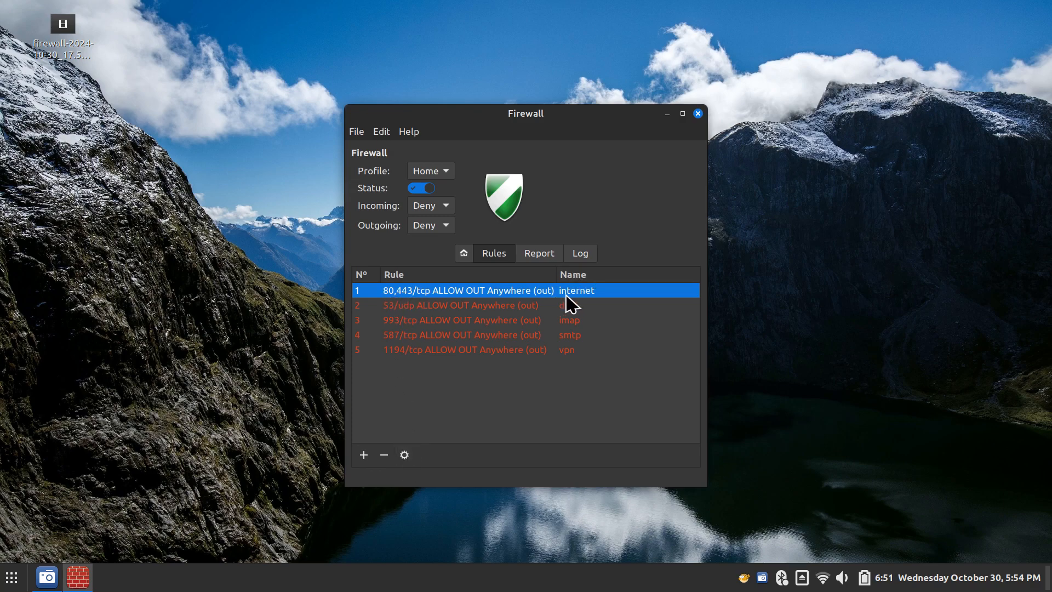
{"action": "left_click", "coordinate": [405, 456]}
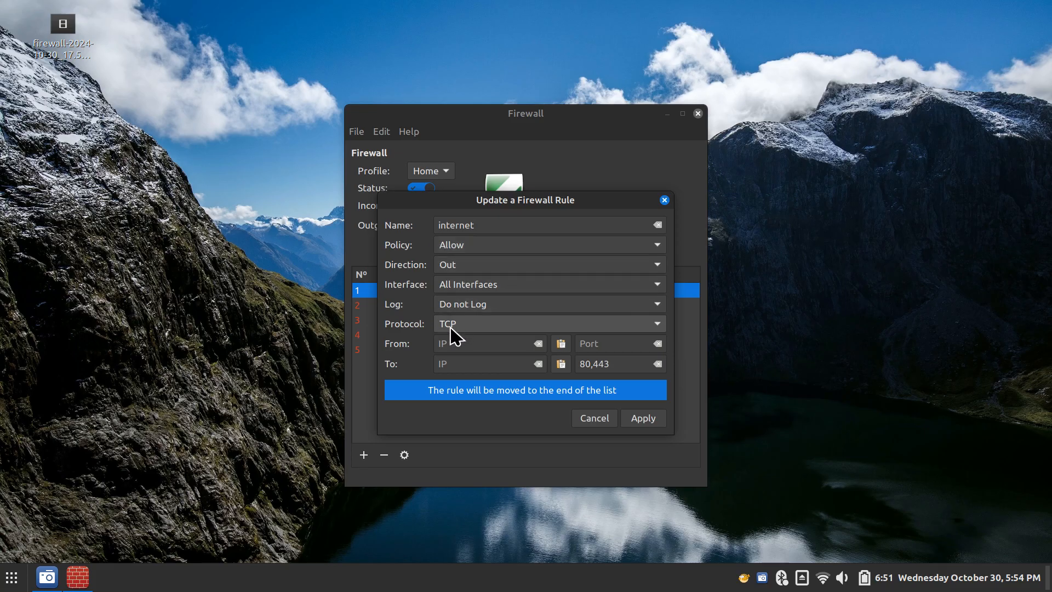
{"action": "double_click", "coordinate": [619, 364]}
{"action": "left_click_drag", "start_coordinate": [607, 366], "coordinate": [576, 368]}
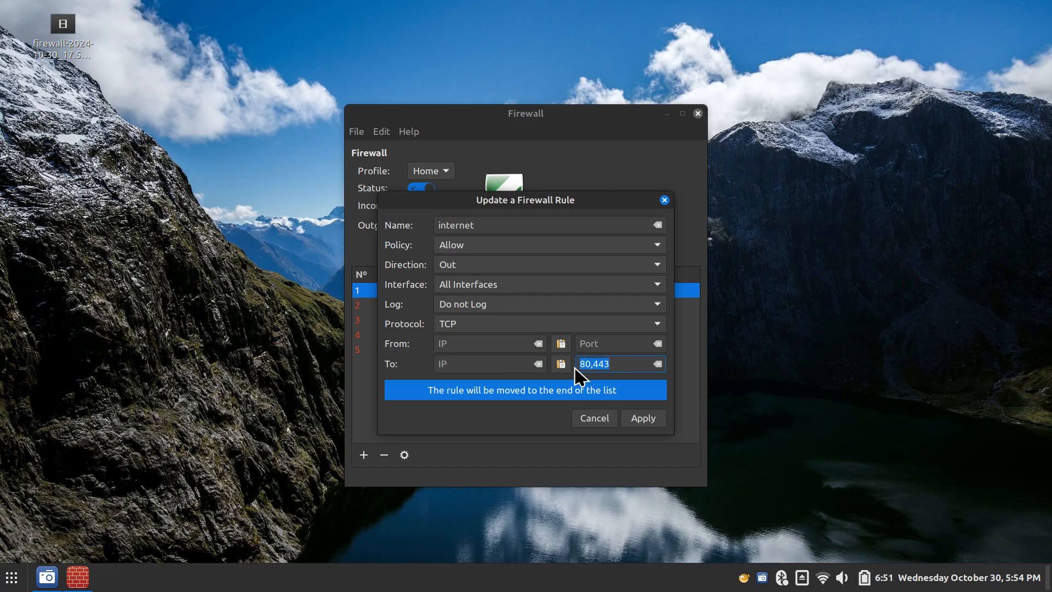
{"action": "left_click", "coordinate": [641, 370]}
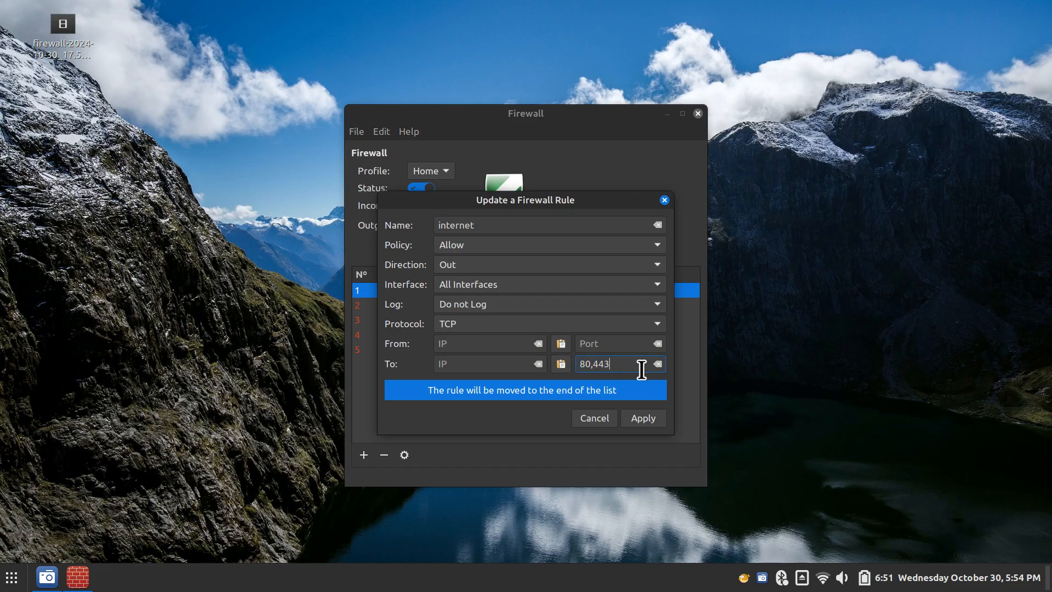
{"action": "left_click", "coordinate": [603, 423]}
- Examine the name, protocol and destination port of the dns rule, and cancel the edit
{"action": "left_click", "coordinate": [389, 305]}
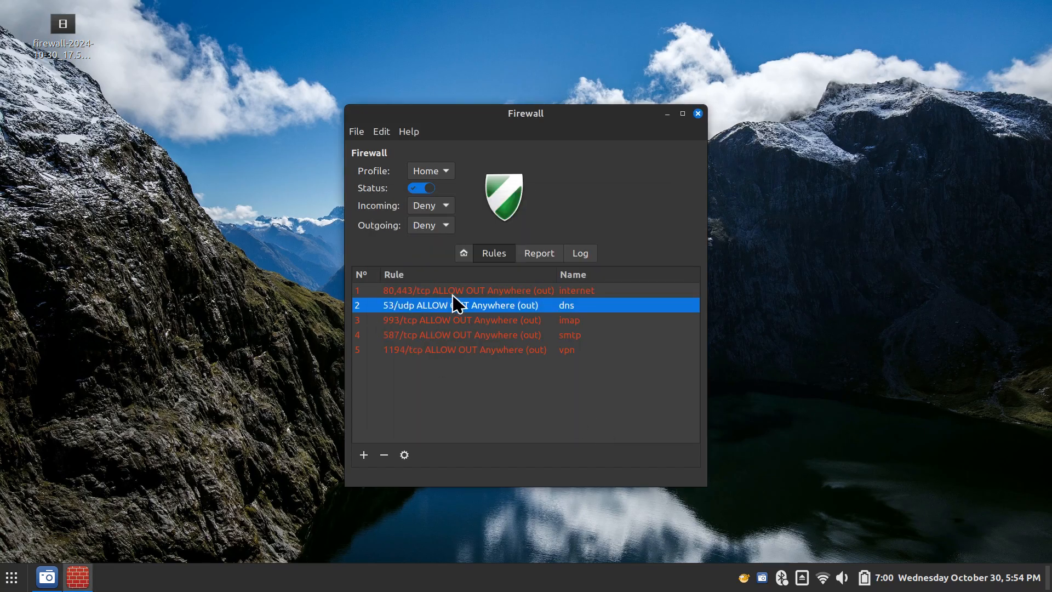
{"action": "left_click", "coordinate": [408, 456]}
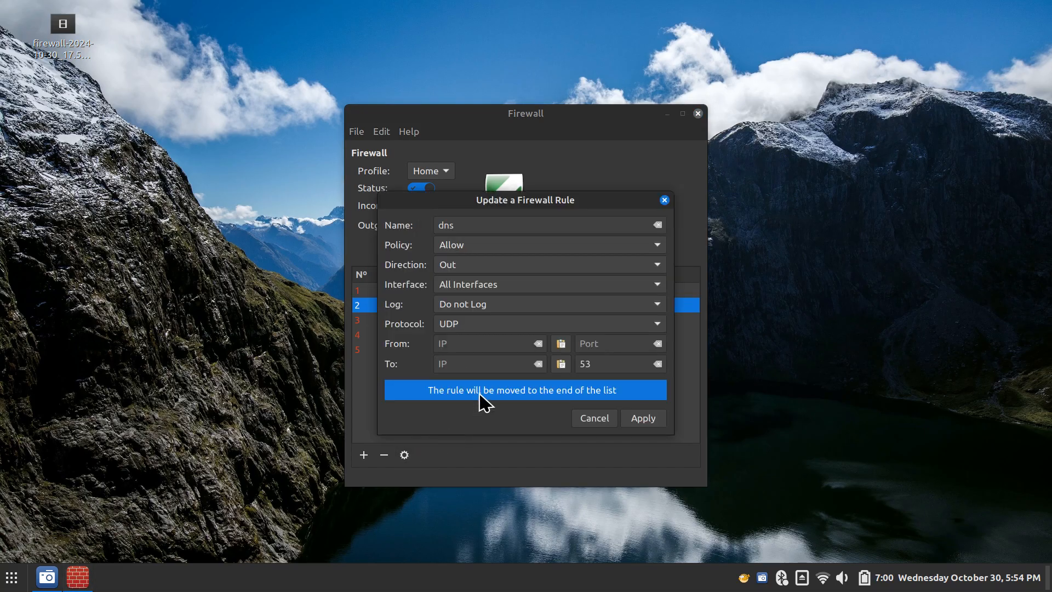
{"action": "left_click", "coordinate": [459, 225]}
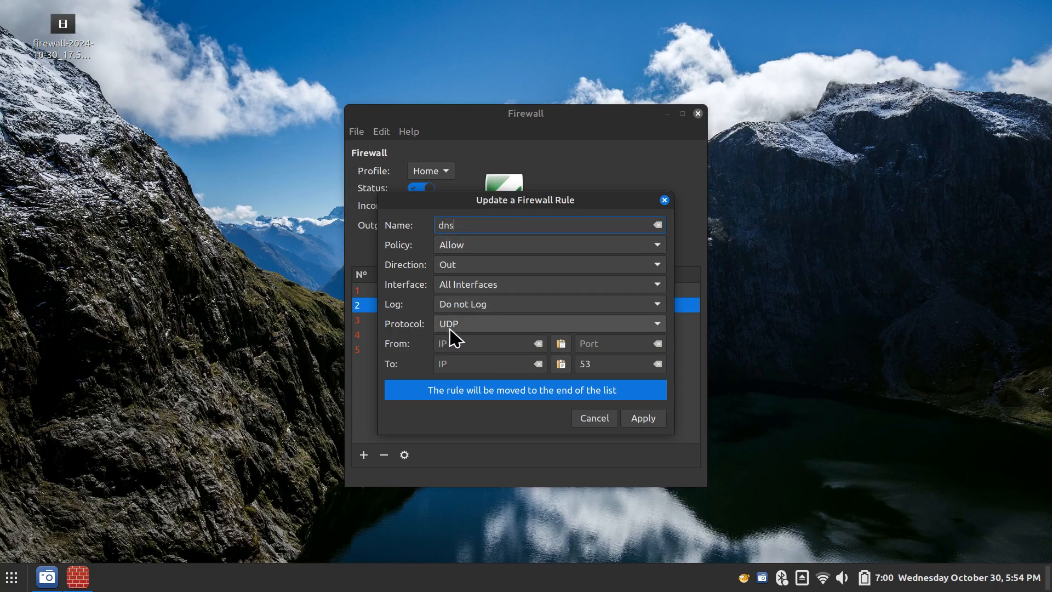
{"action": "left_click_drag", "start_coordinate": [599, 364], "coordinate": [574, 366]}
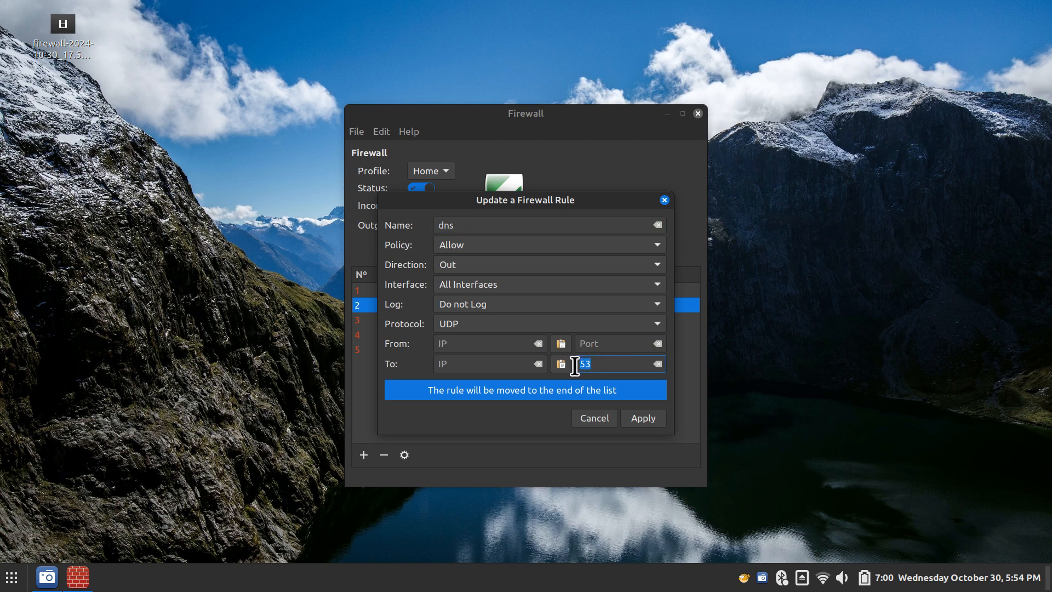
{"action": "left_click", "coordinate": [602, 421]}
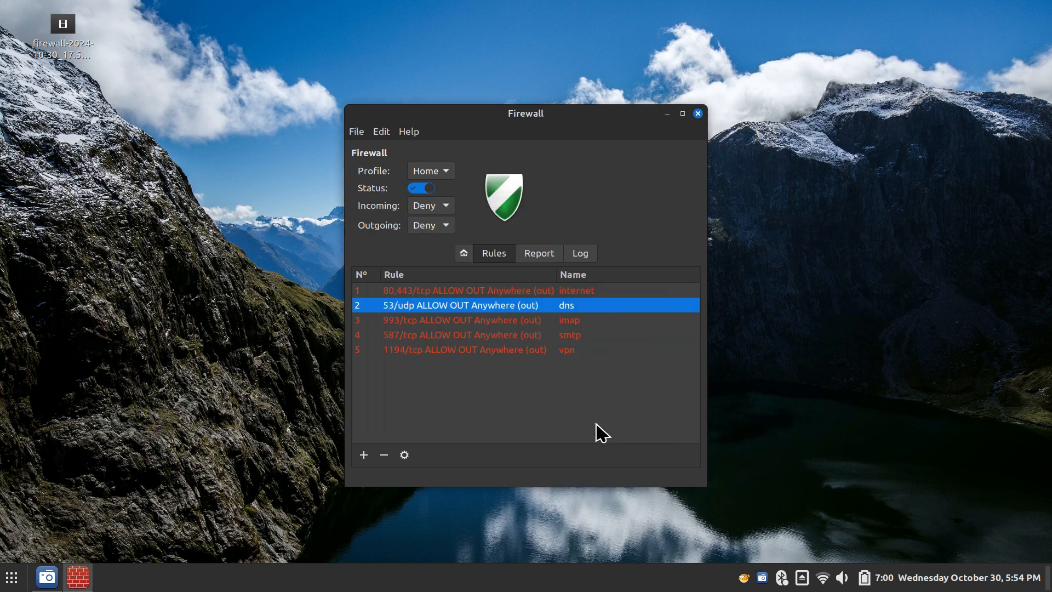
- Inspect the imap rule's name and settings, and close its details
{"action": "left_click", "coordinate": [407, 322]}
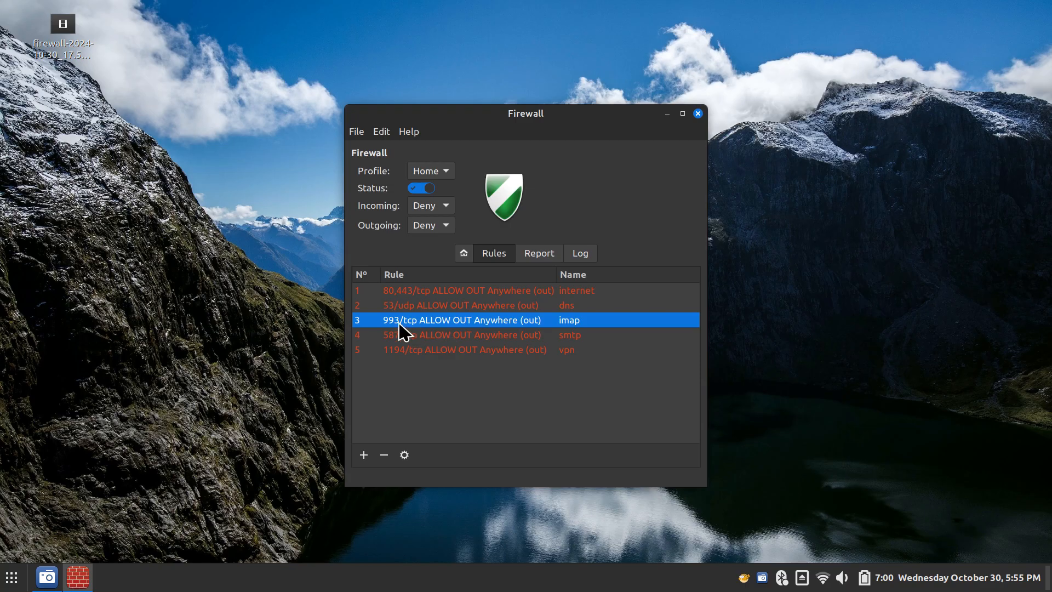
{"action": "left_click", "coordinate": [405, 455]}
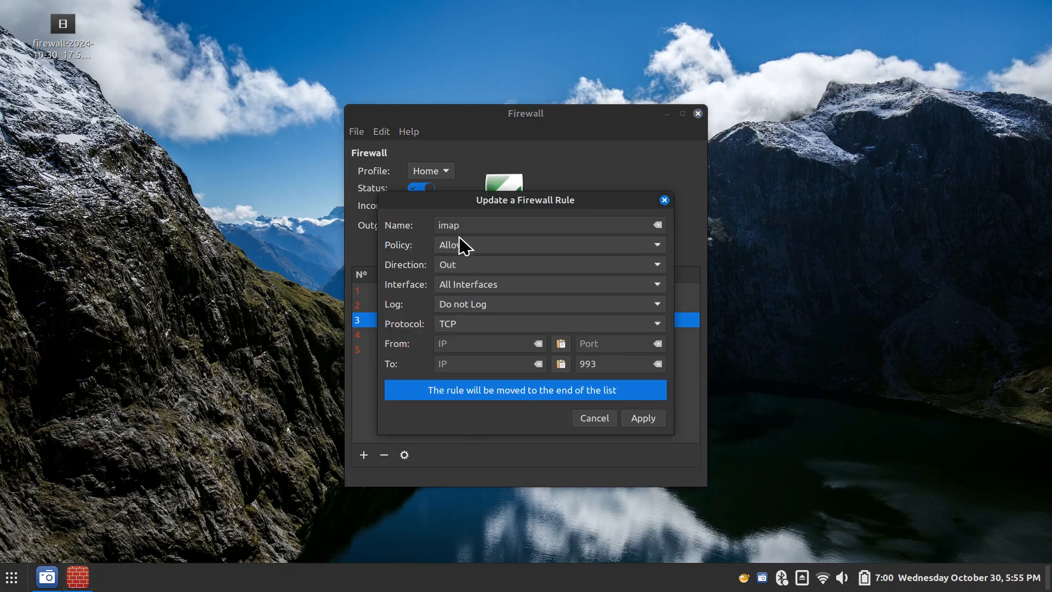
{"action": "left_click_drag", "start_coordinate": [466, 228], "coordinate": [424, 225]}
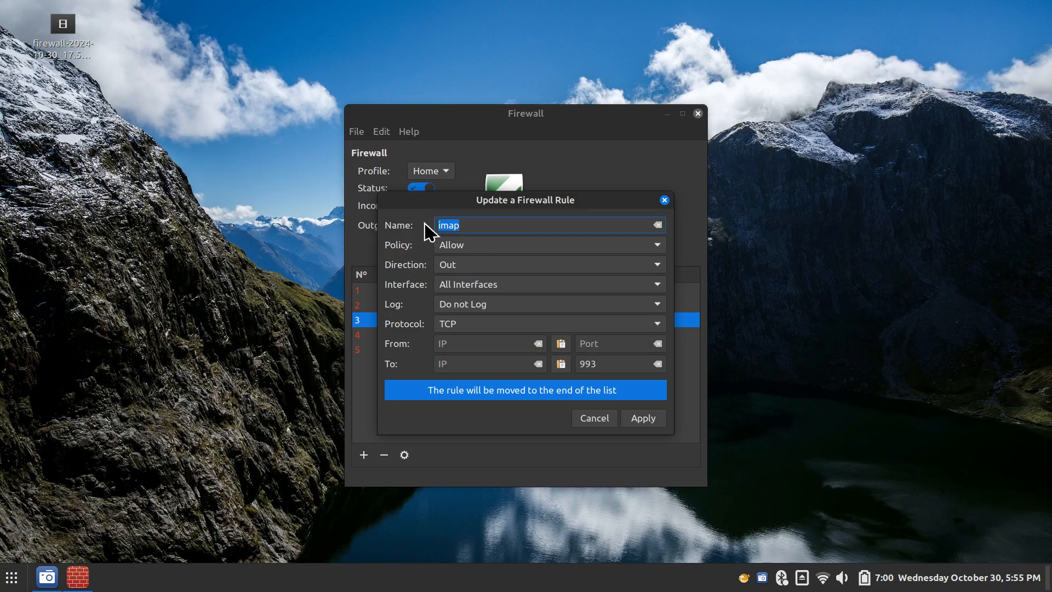
{"action": "left_click", "coordinate": [477, 226]}
{"action": "left_click", "coordinate": [642, 419]}
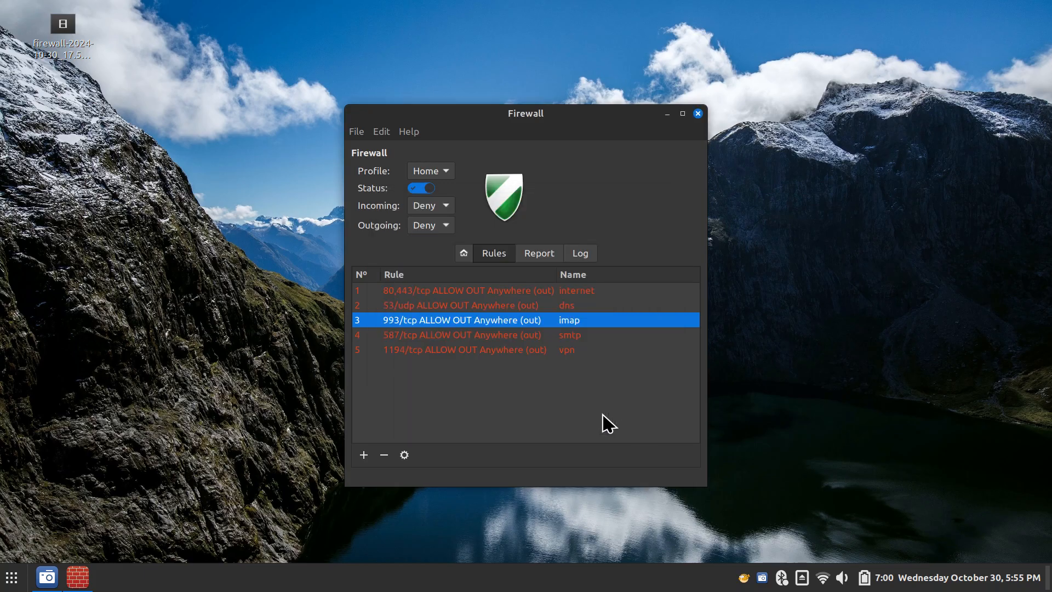
- Check the policy, protocol and destination port of the smtp rule, and cancel the edit
{"action": "left_click", "coordinate": [458, 307]}
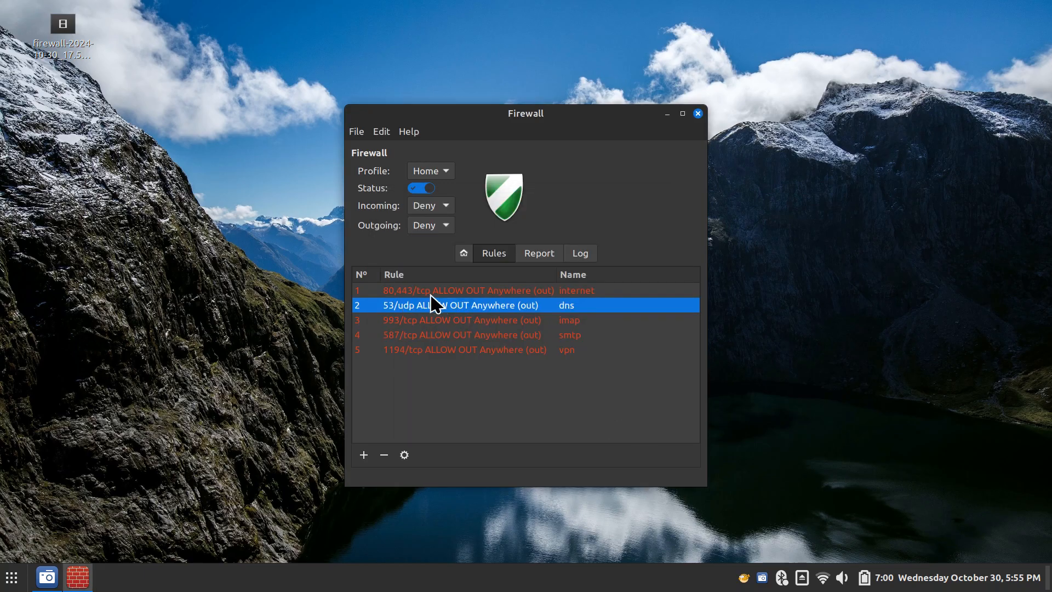
{"action": "left_click", "coordinate": [439, 338]}
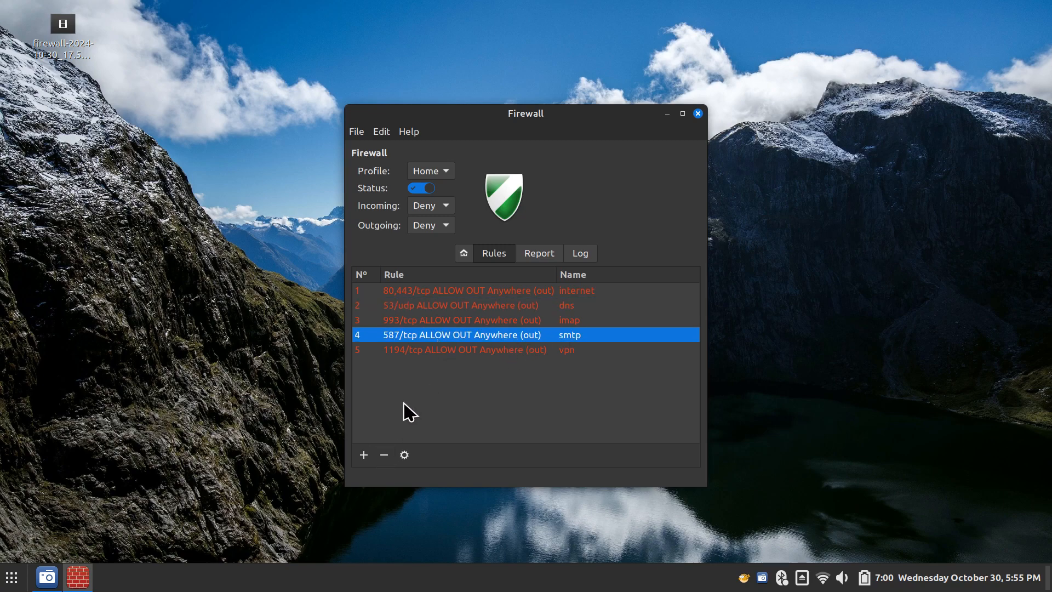
{"action": "left_click", "coordinate": [400, 454]}
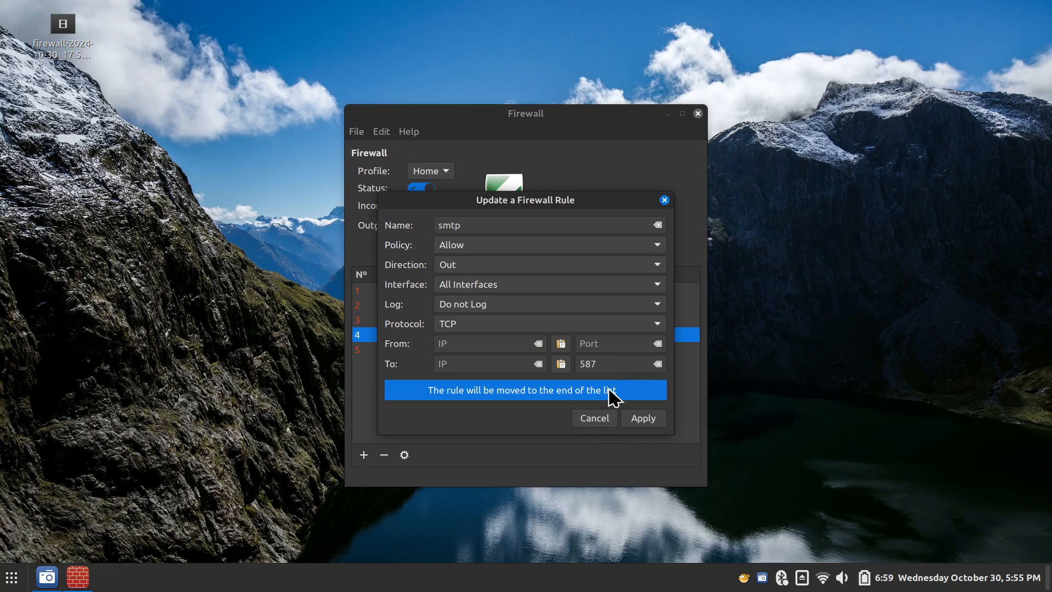
{"action": "left_click", "coordinate": [596, 421]}
- Look over the vpn rule's policy, direction, protocol and destination port, and cancel the edit
{"action": "left_click", "coordinate": [438, 354]}
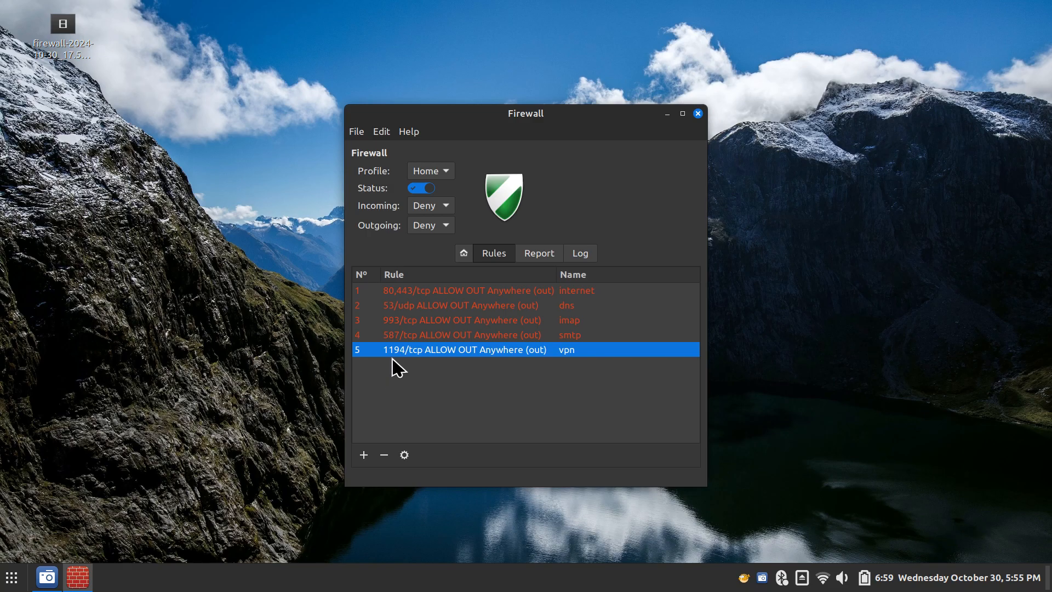
{"action": "left_click", "coordinate": [404, 455]}
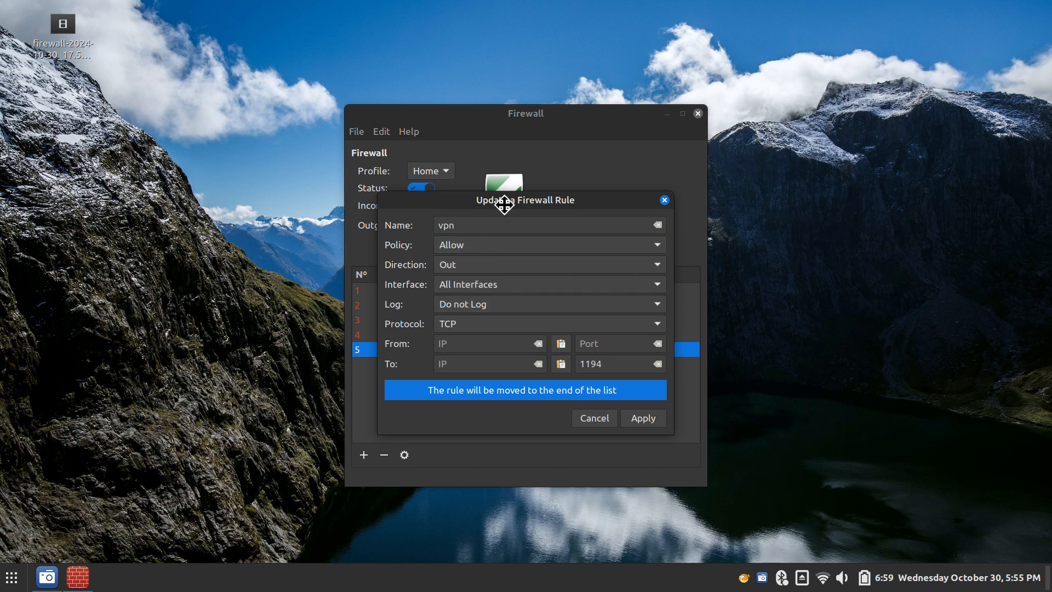
{"action": "mouse_move", "coordinate": [504, 203]}
{"action": "left_mouse_down"}
{"action": "mouse_move", "coordinate": [727, 270]}
{"action": "mouse_move", "coordinate": [500, 192]}
{"action": "left_mouse_up"}
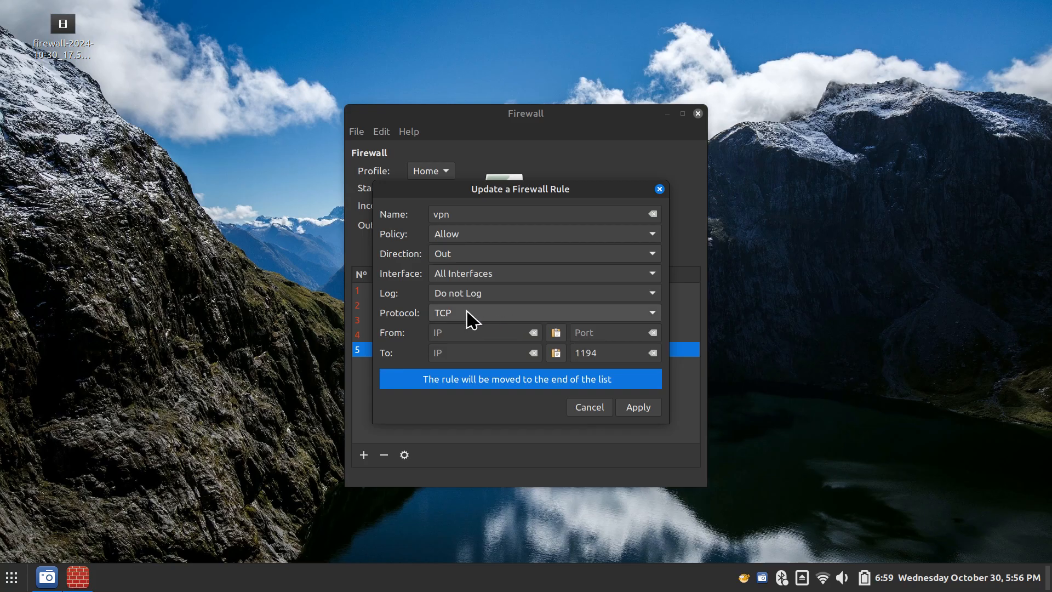
{"action": "left_click", "coordinate": [588, 408]}
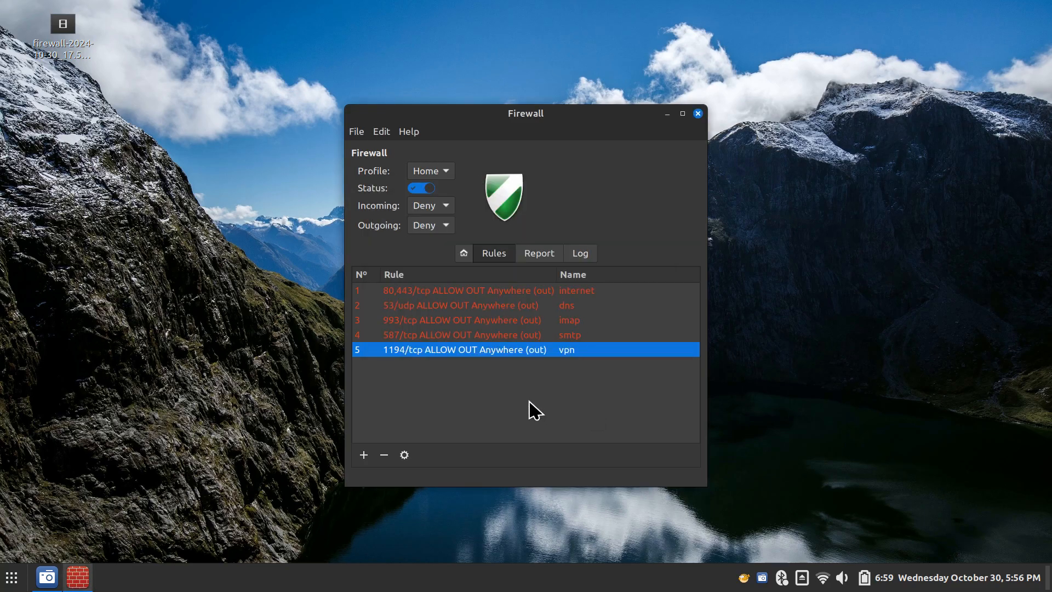
- Start a new firewall rule to view the Simple form's name, policy, direction, protocol and port options, and close it without adding a rule
{"action": "left_click", "coordinate": [365, 454]}
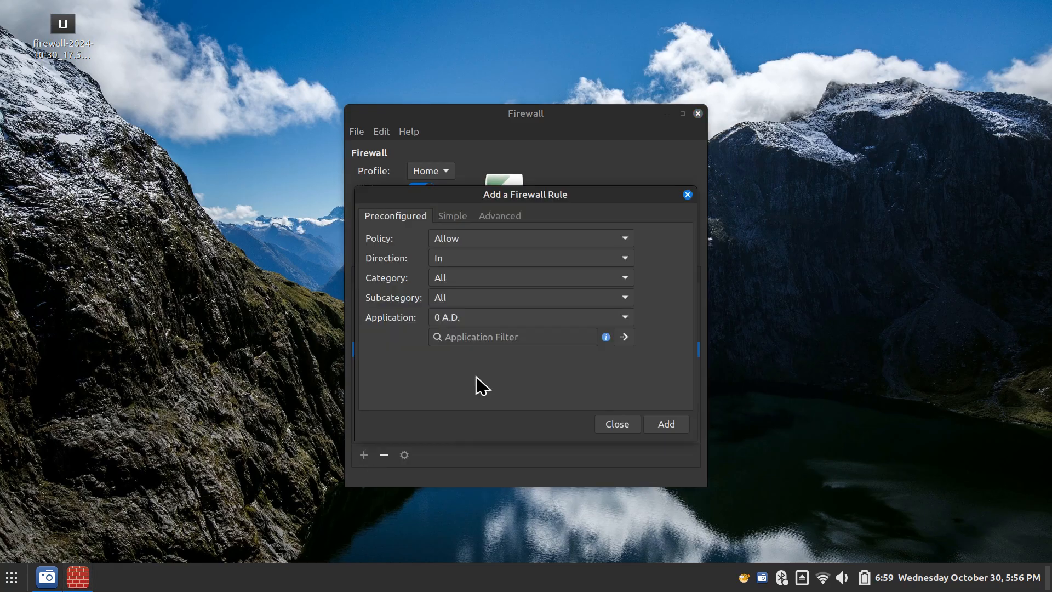
{"action": "left_click", "coordinate": [453, 220]}
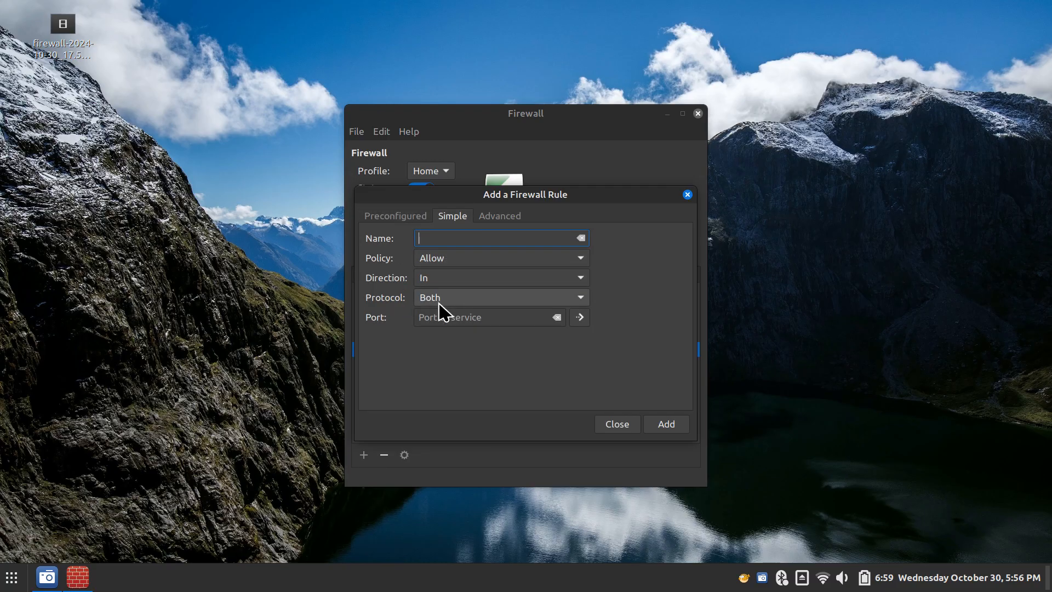
{"action": "left_click", "coordinate": [463, 318]}
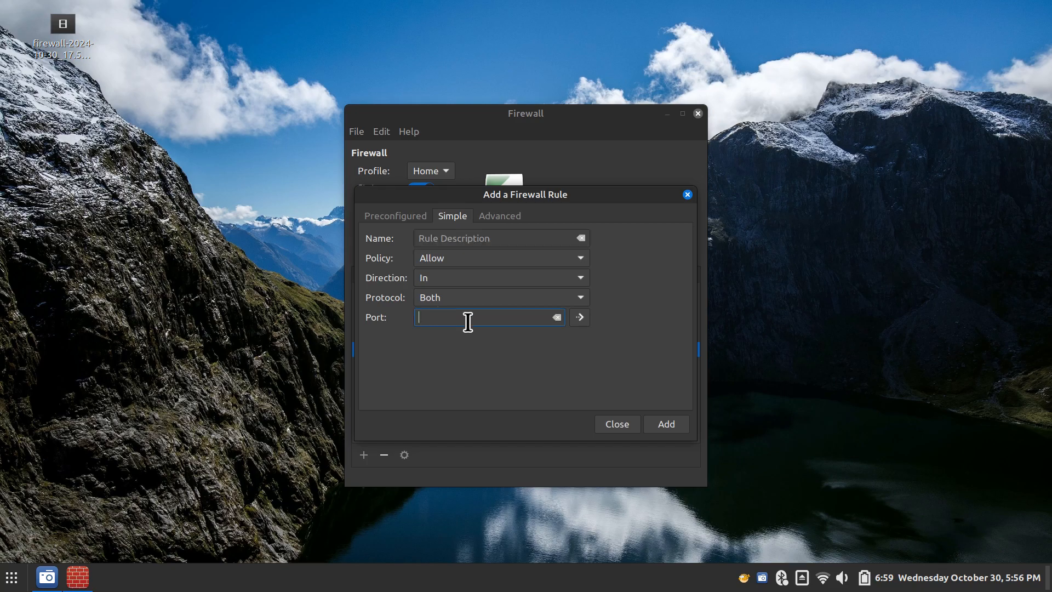
{"action": "left_click", "coordinate": [617, 424]}
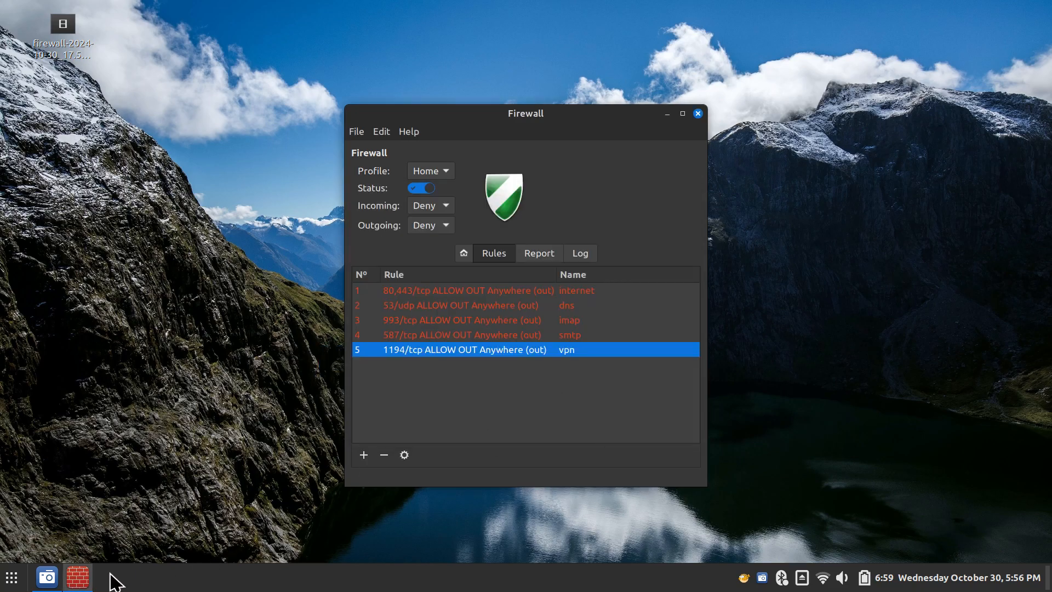
{"action": "left_click", "coordinate": [48, 577]}
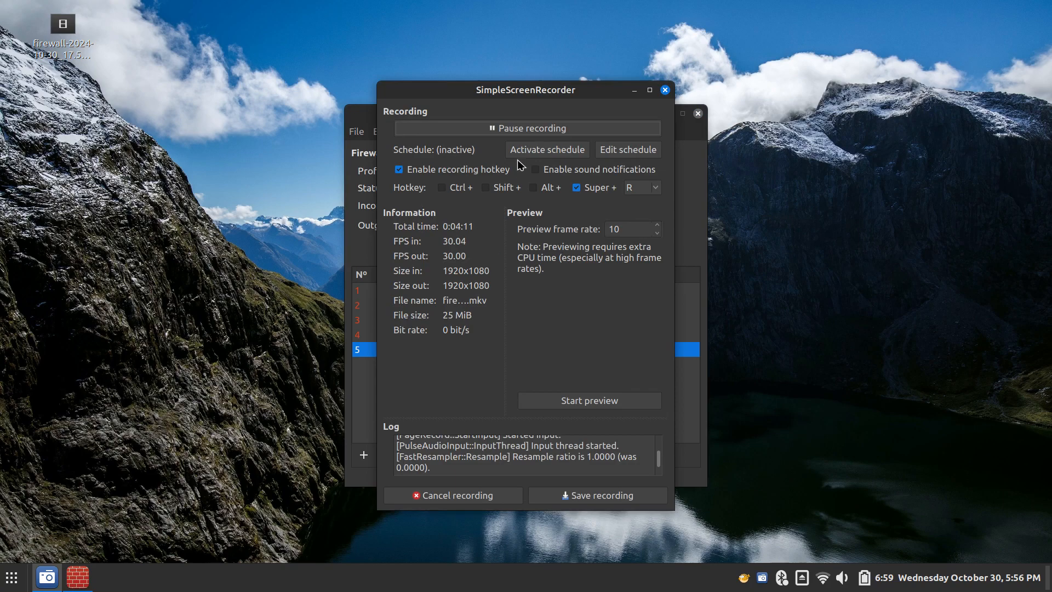